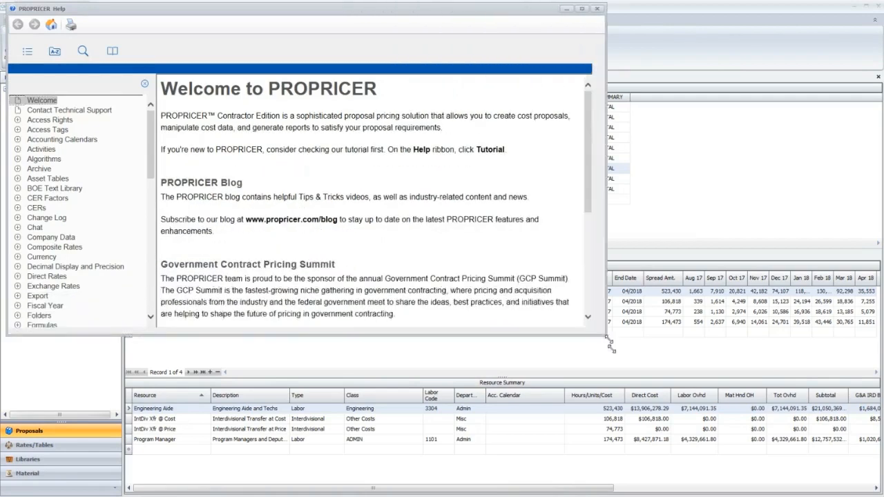
Look through the list of topics in the Help contents and close the Help window.
scroll(34, 176, "down", 3)
scroll(41, 183, "down", 3)
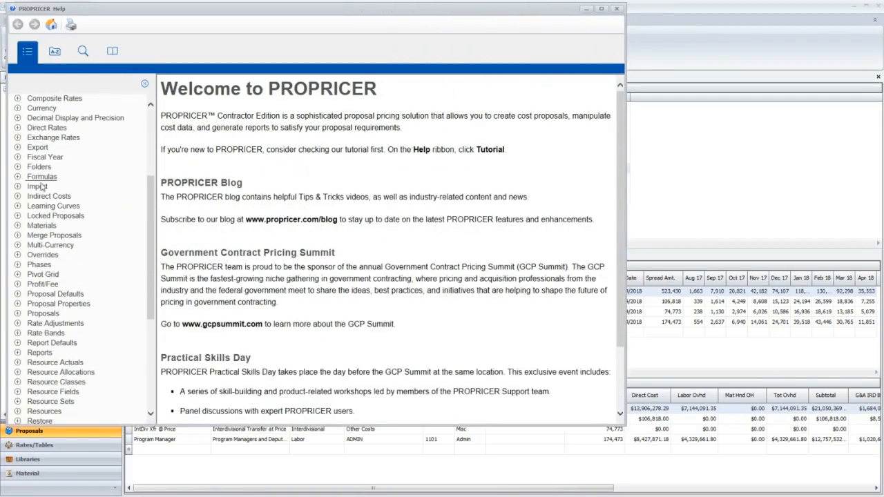
scroll(74, 266, "down", 3)
scroll(75, 266, "up", 10)
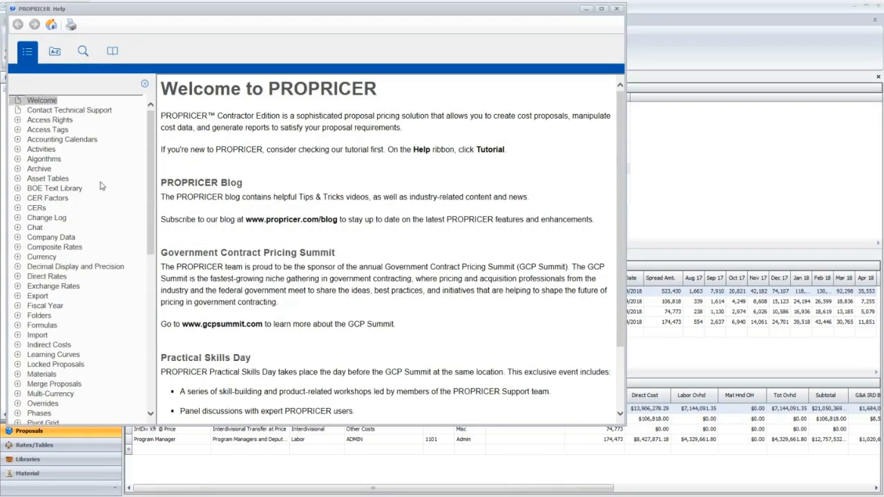
left_click(617, 9)
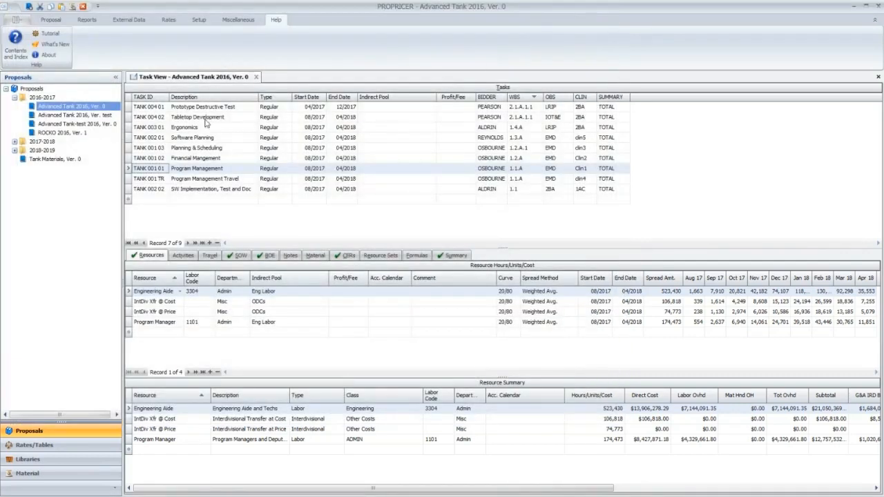
Open the context help for Task View, search it for "keyboard short" and display the Keyboard Shortcuts topic.
key("F1")
left_click(108, 76)
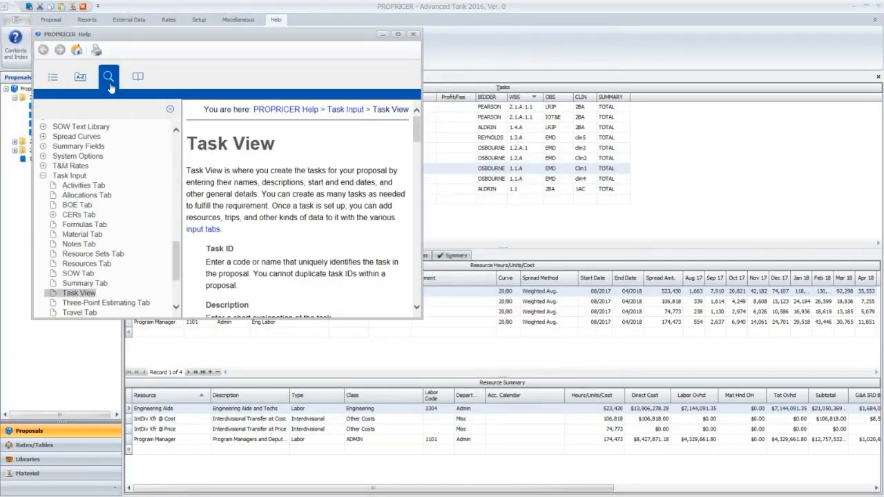
type("ke")
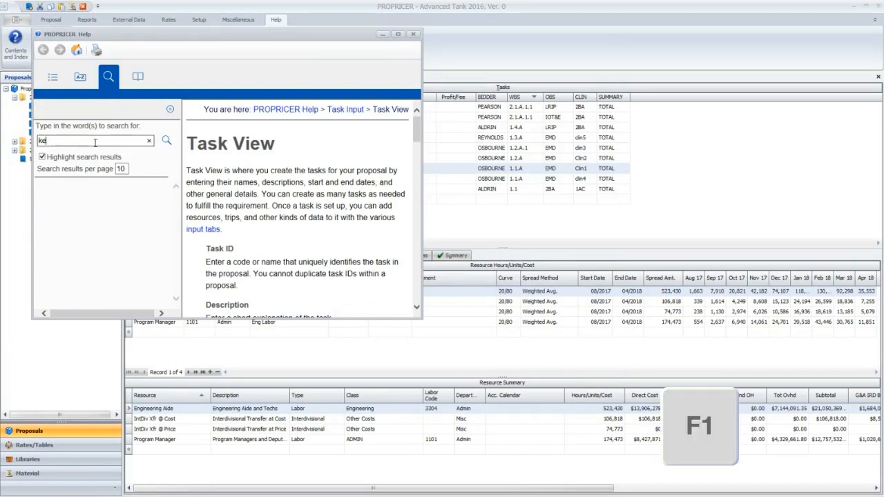
type("yboard short")
key("Return")
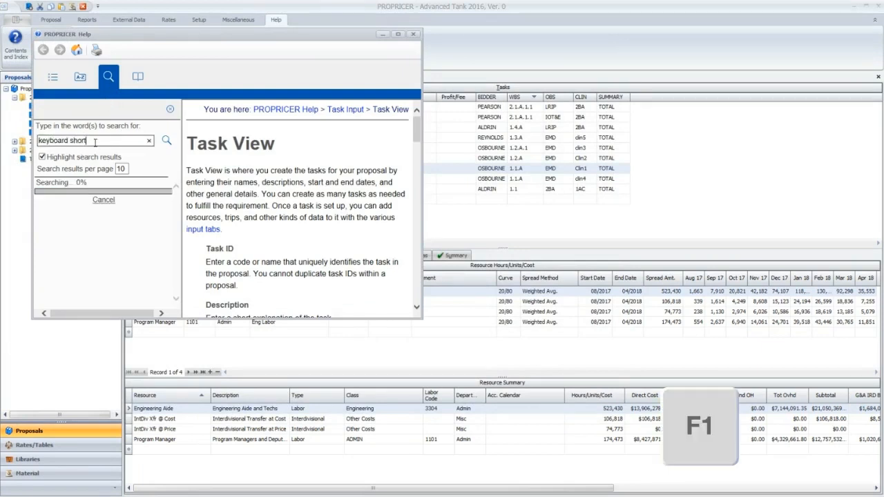
left_click(80, 210)
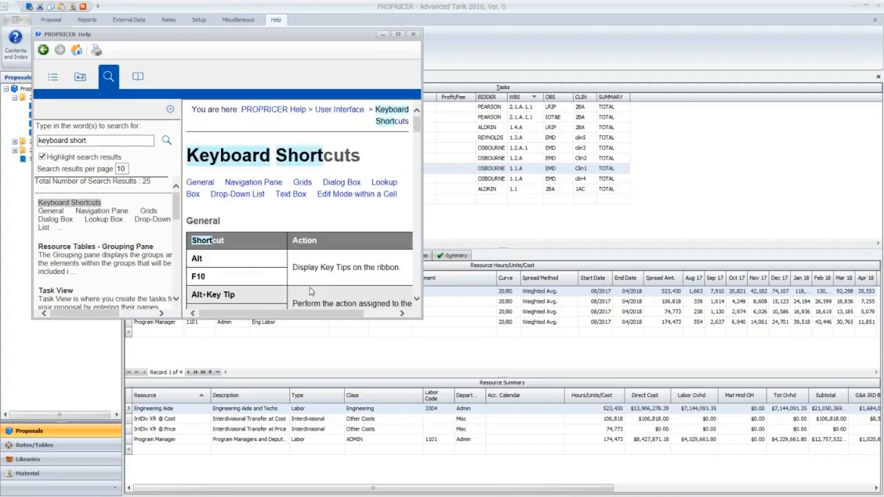
Enlarge the Help window, examine the General and Navigation Pane shortcut tables, and close Help.
left_click_drag(422, 319, 686, 456)
scroll(416, 320, "down", 6)
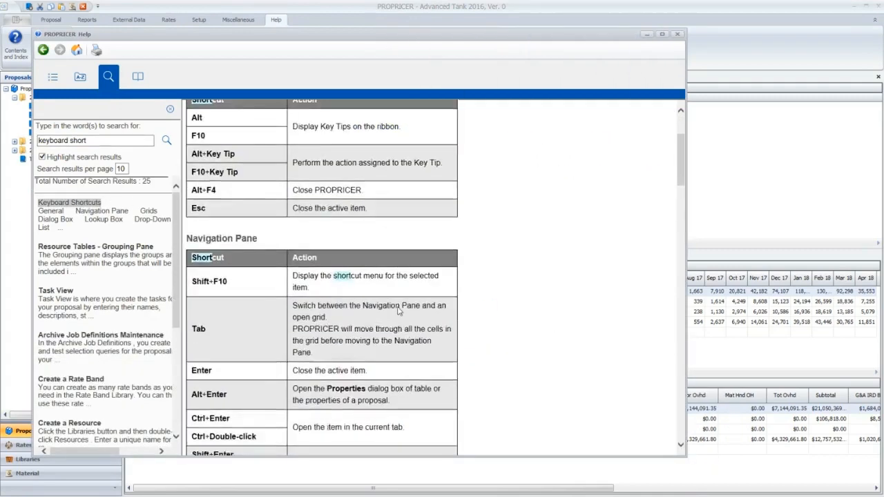
scroll(467, 322, "up", 4)
scroll(467, 323, "up", 2)
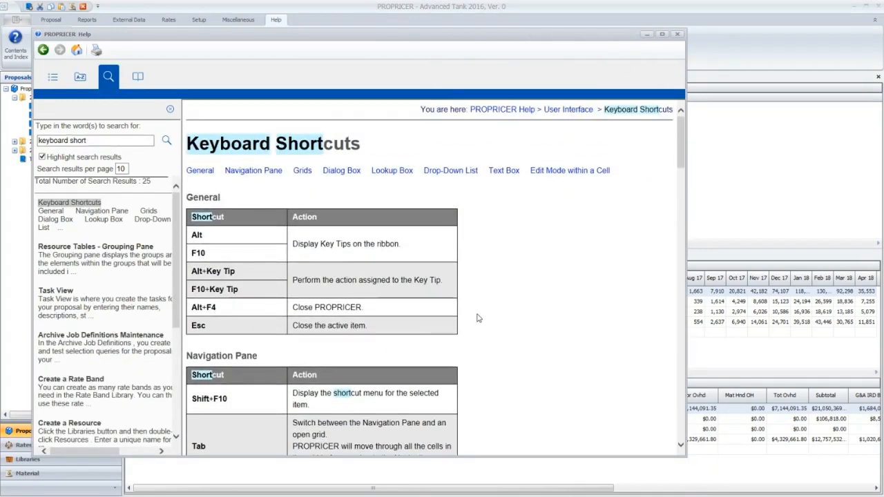
left_click(678, 34)
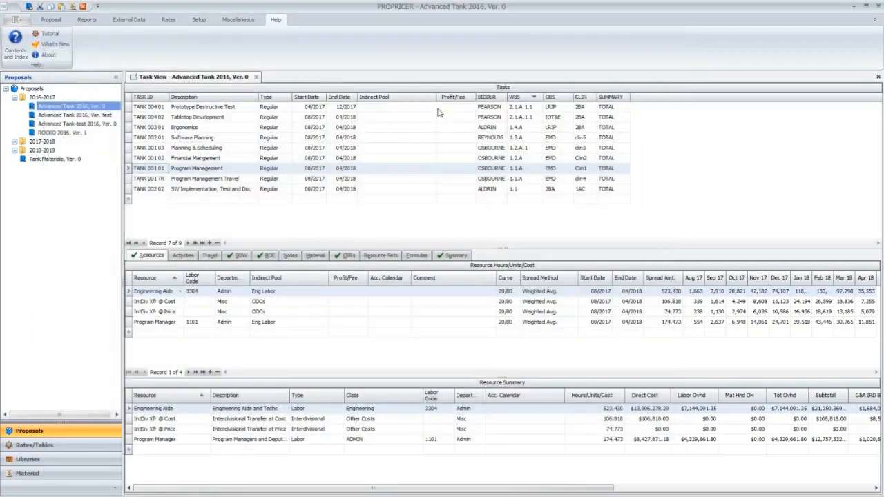
For the Program Management task, show and hide the list of available resources in the Engineering Aide row.
left_click(213, 170)
left_click(163, 168)
left_click(179, 291)
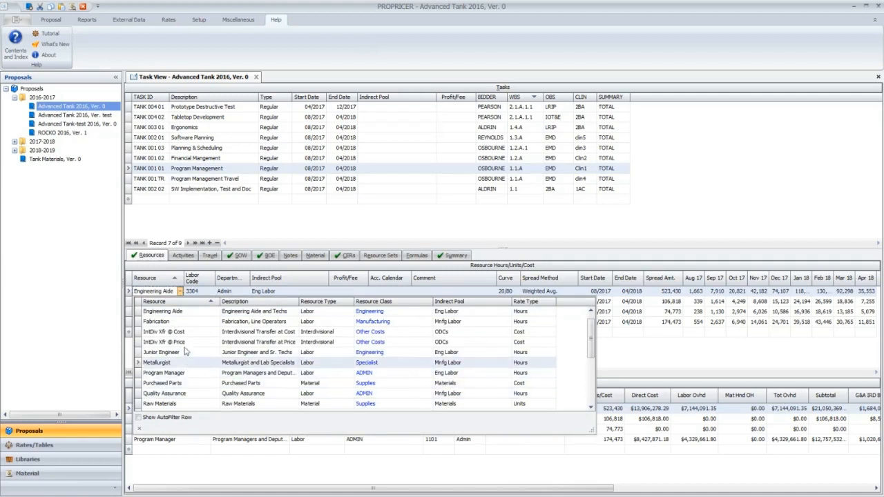
key("alt+Down")
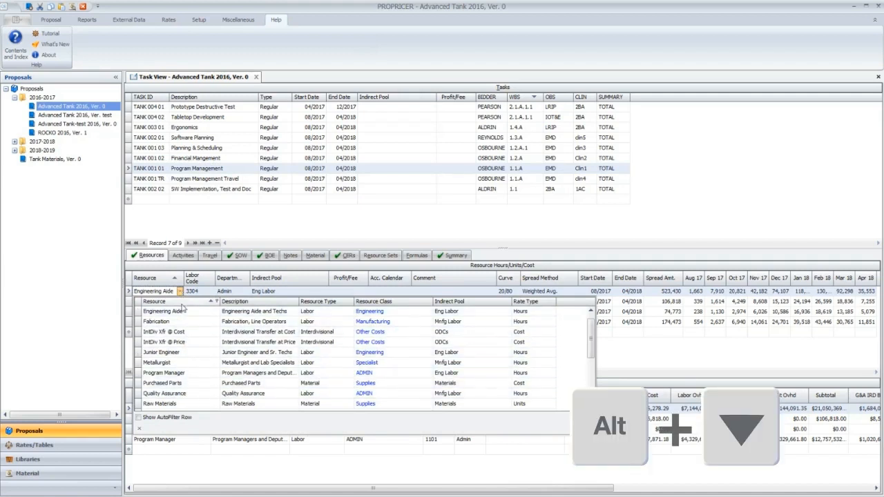
key("alt+Down")
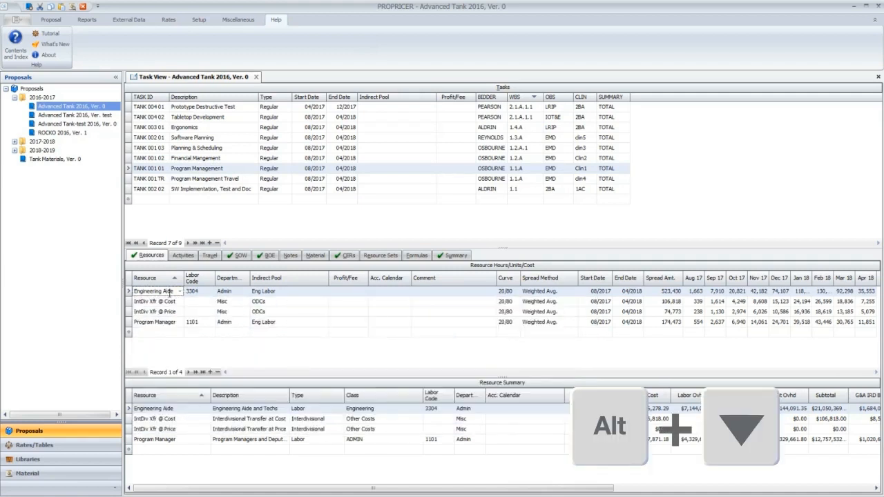
key("alt+Down")
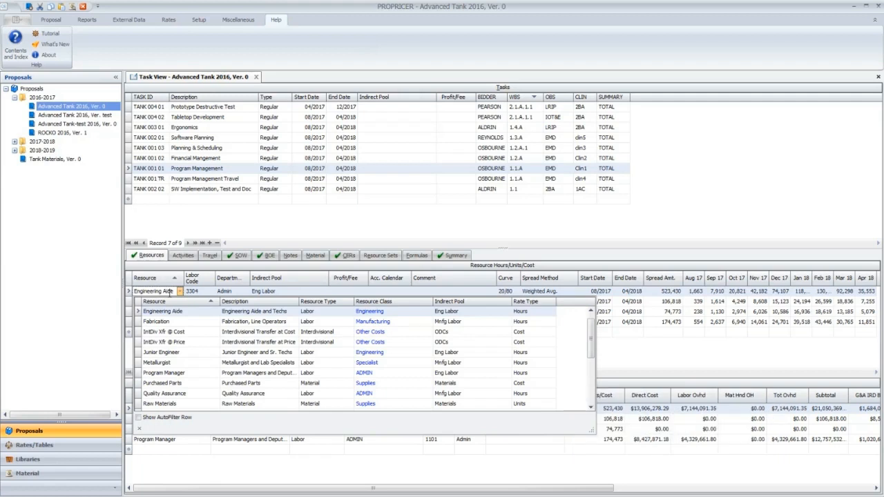
key("alt+Down")
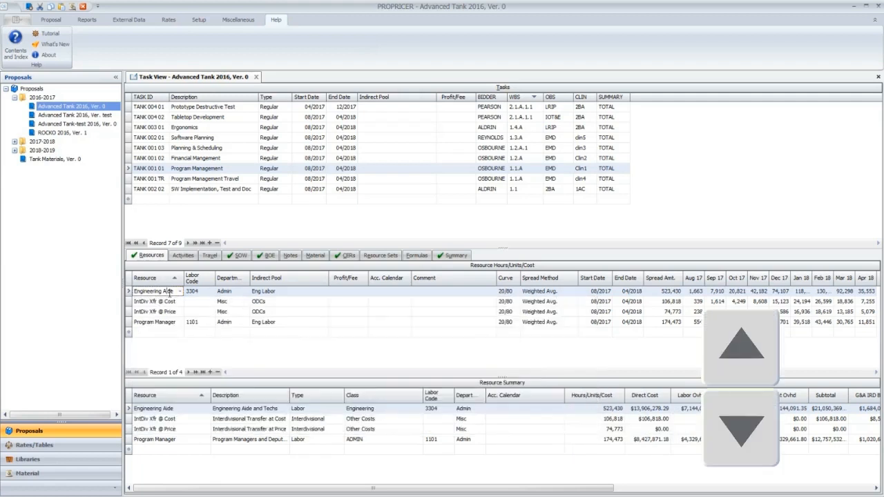
Browse down and up through the resource choices for the Engineering Aide row and close the list without choosing one.
key("alt+Down")
key("Down")
key("Down")
key("Down")
key("Down")
key("Down")
key("Down")
key("Down")
key("Down")
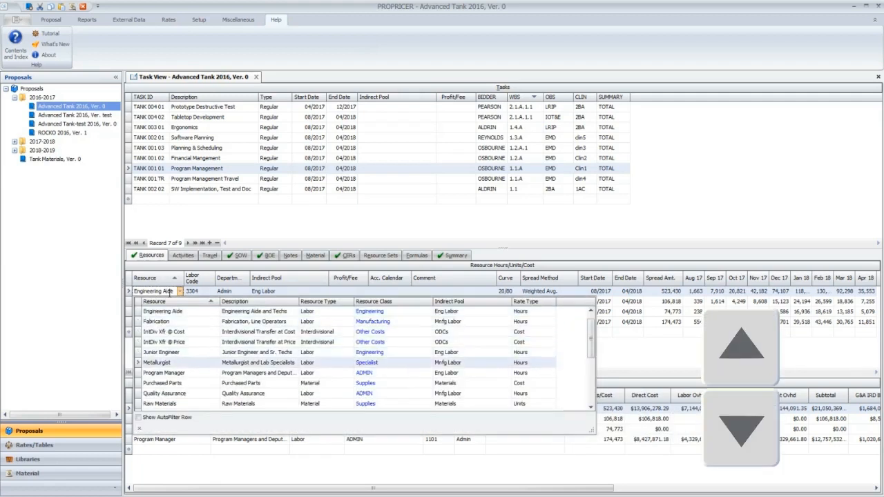
key("Up")
key("Up")
key("Up")
key("Up")
key("Up")
key("Up")
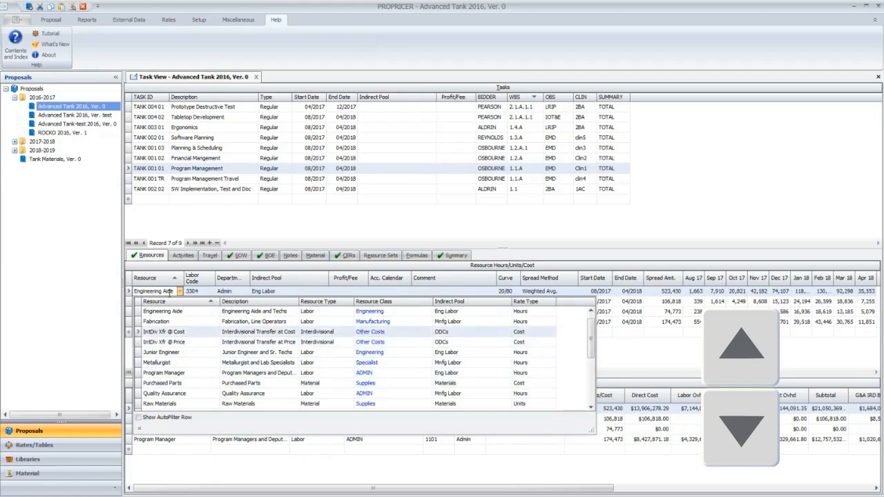
key("Escape")
Select the Program Management task row and show the filter row in the Tasks grid.
left_click(251, 169)
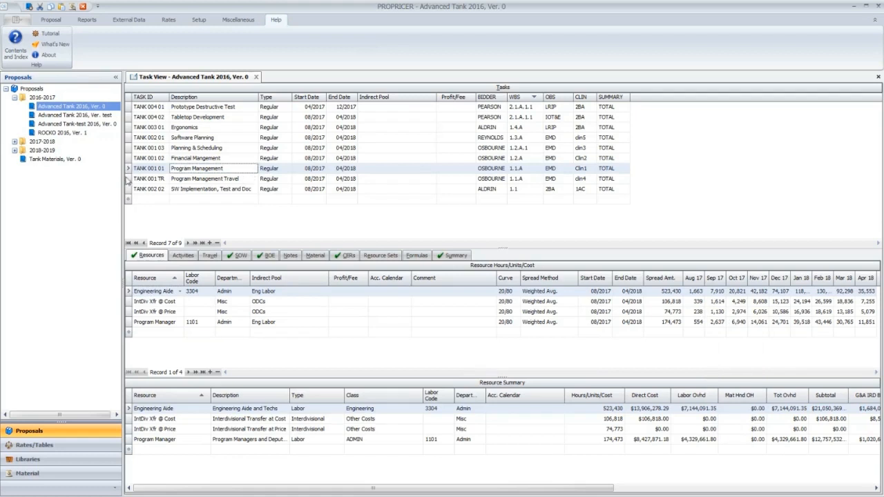
left_click(149, 218)
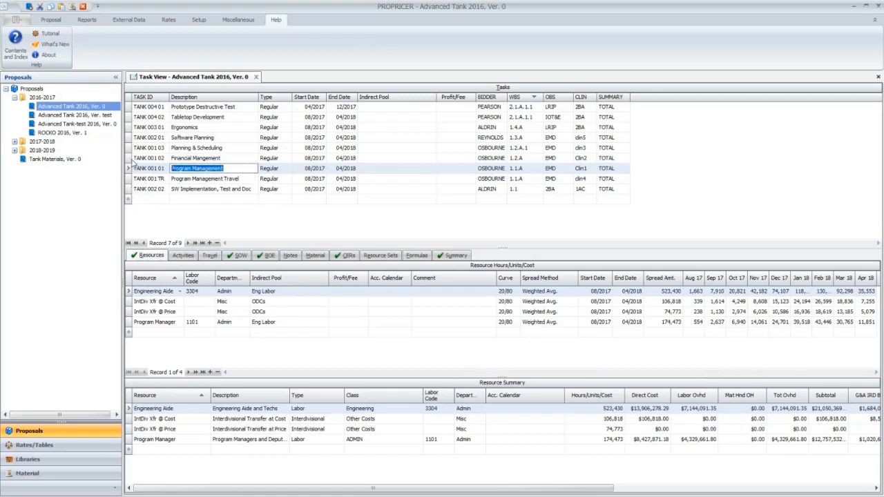
left_click(128, 171)
key("ctrl+shift+f")
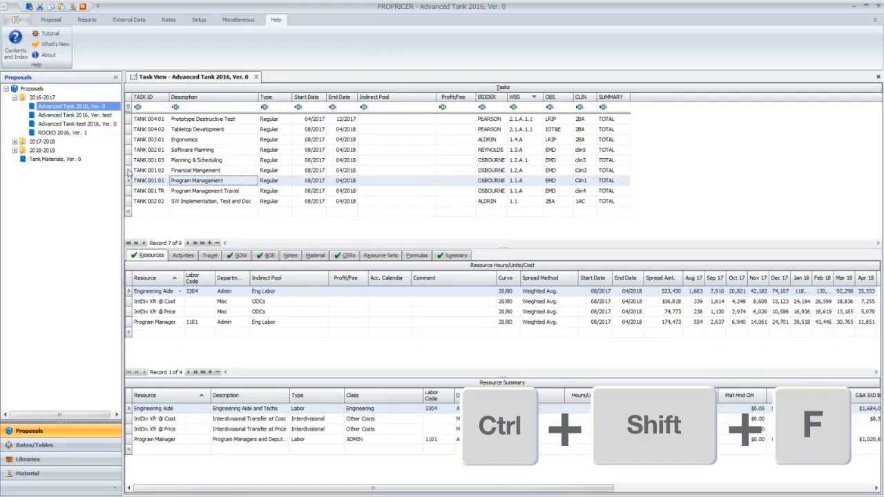
key("ctrl+shift+f")
key("ctrl+shift+f")
Filter the Tasks grid by Task ID for "Tank 001" and clear that filter.
left_click(156, 106)
type("Tank")
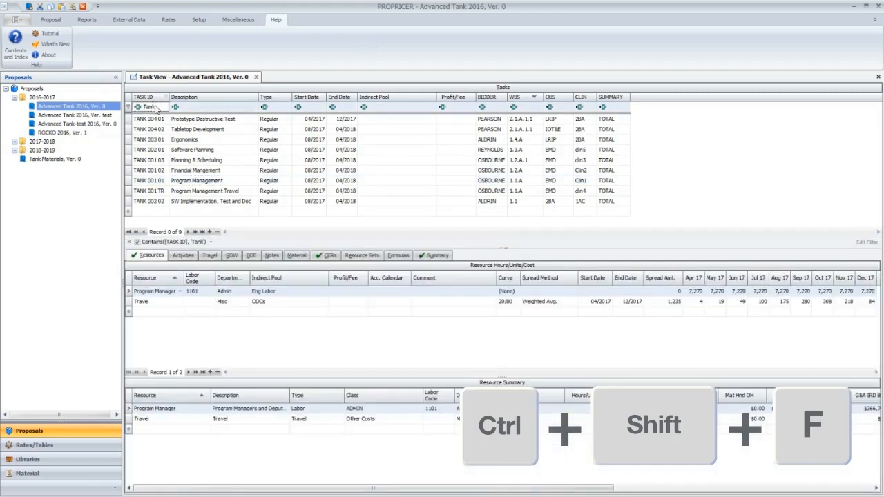
type(" 001")
key("BackSpace")
key("BackSpace")
key("BackSpace")
key("BackSpace")
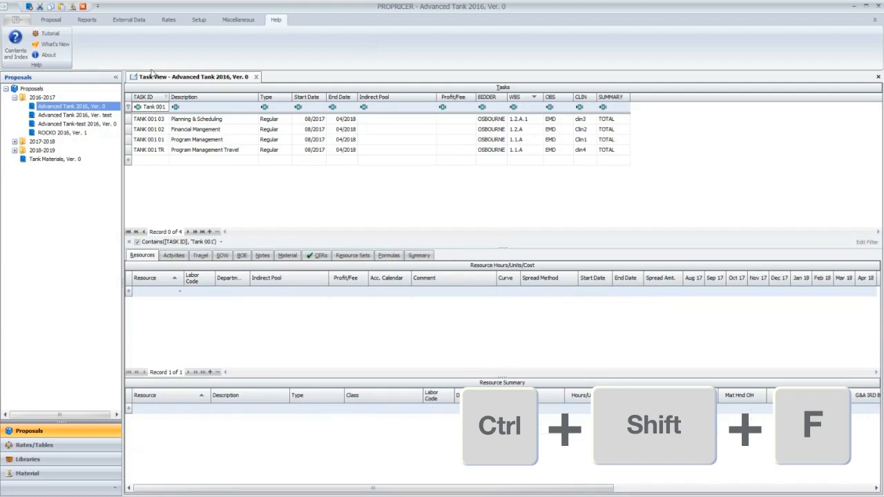
key("BackSpace")
key("BackSpace")
key("BackSpace")
key("BackSpace")
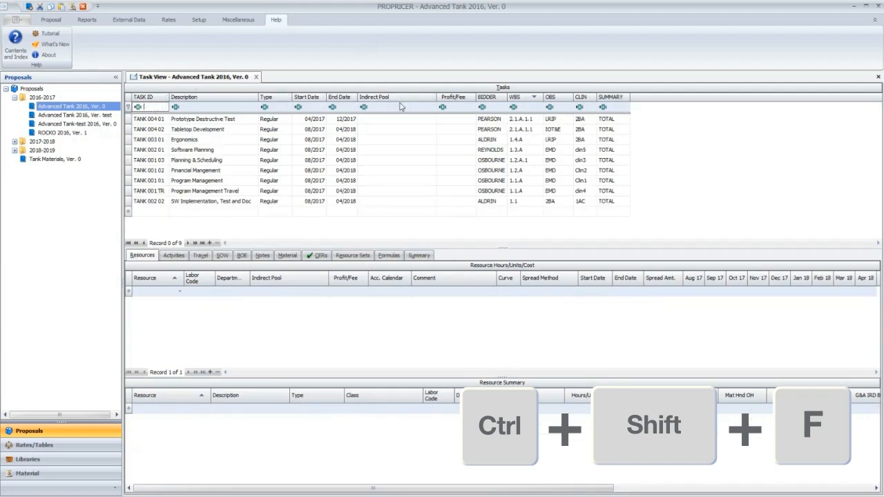
Filter the Tasks grid by the name of the bidder on the Ergonomics task and clear that filter.
left_click(495, 107)
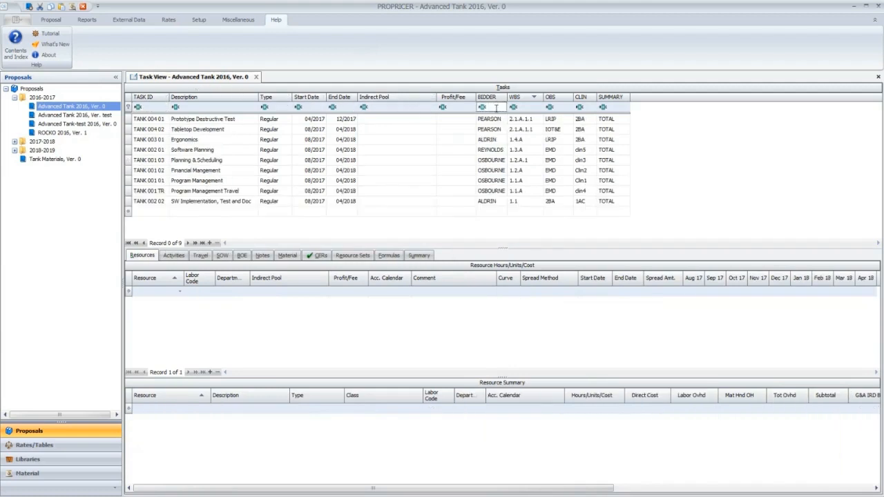
type("aldri")
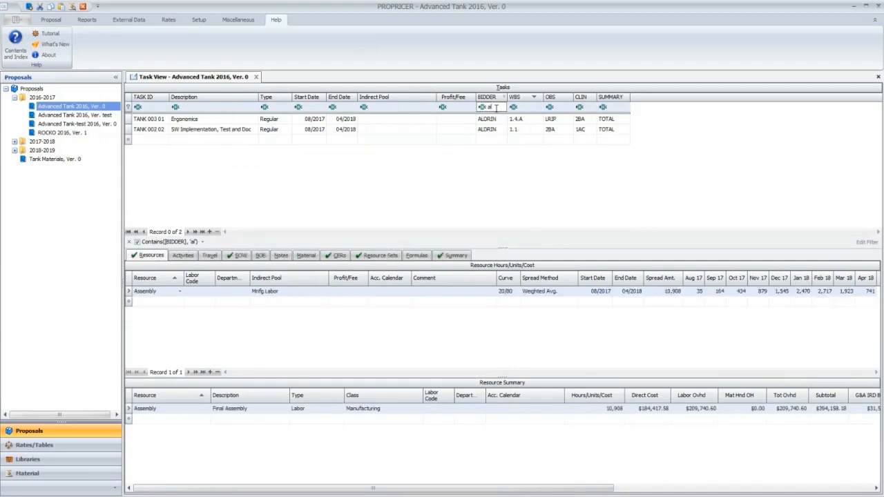
type("n")
key("BackSpace")
key("BackSpace")
key("BackSpace")
key("BackSpace")
key("BackSpace")
key("BackSpace")
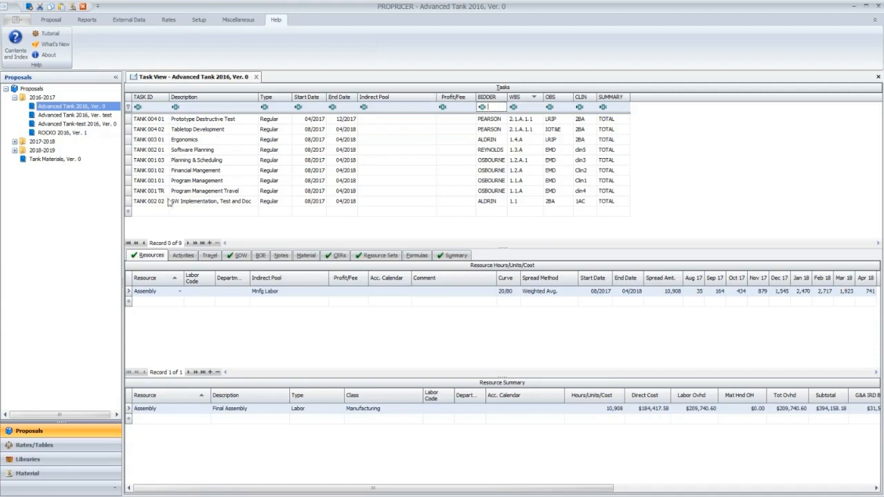
Select the Program Management task row and hide the filter row of the Tasks grid.
left_click(128, 181)
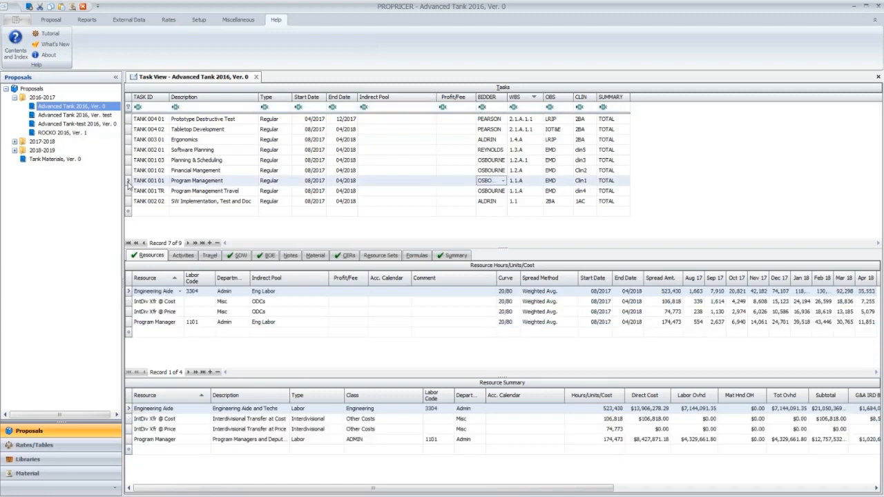
scroll(128, 185, "down", 1)
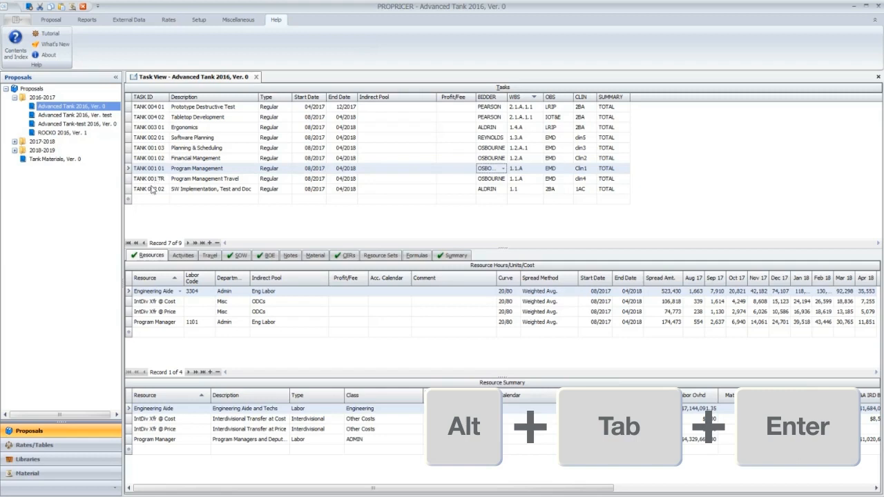
Add a new task row to the Tasks grid with "Test Task" as both its Task ID and its description.
left_click(151, 200)
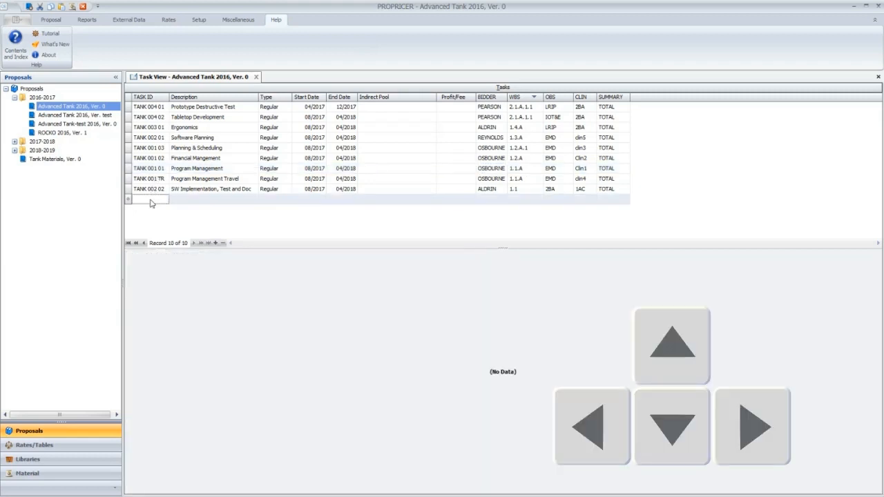
type("Test Task")
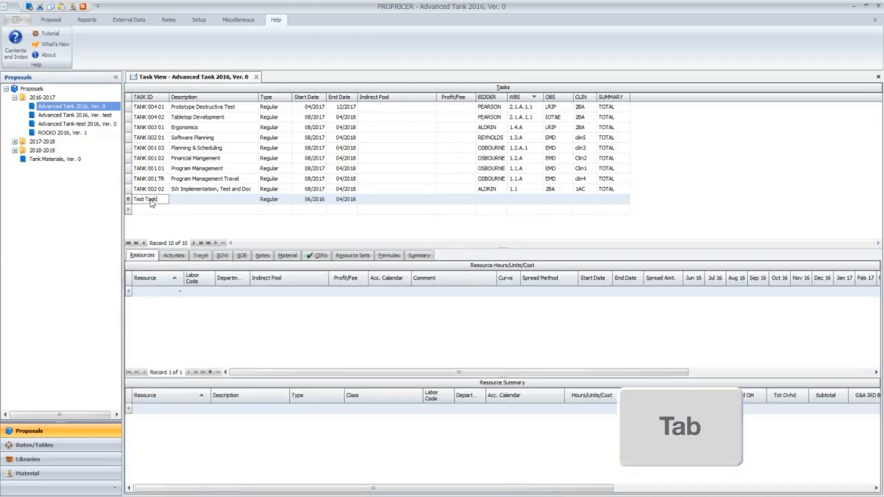
key("Tab")
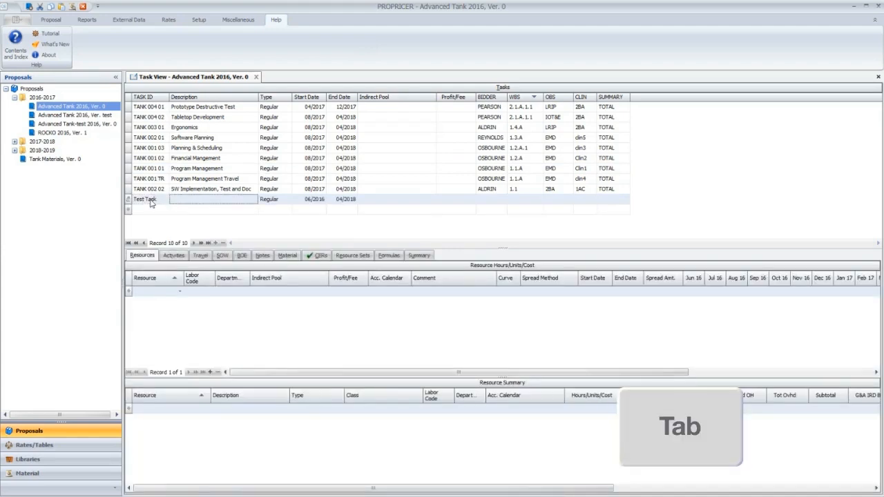
type("T")
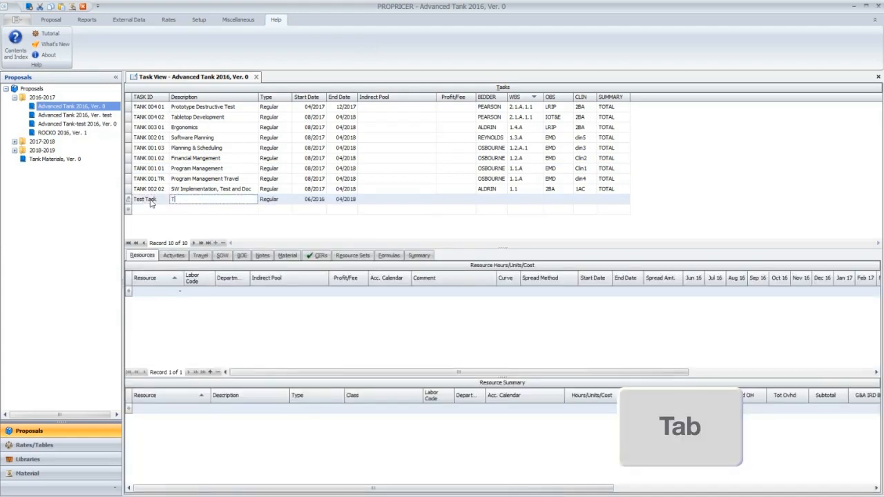
type("est Task")
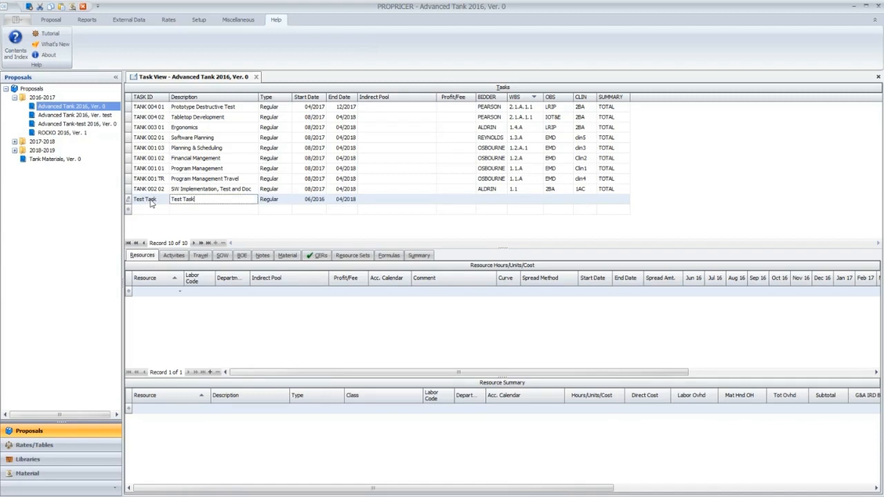
key("Tab")
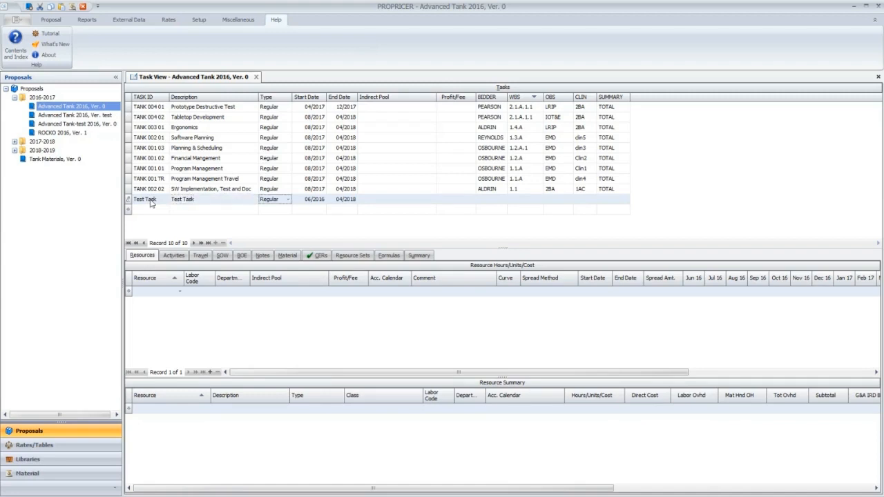
Keep the Regular type for Test Task and set its start date to December 2016 from the calendar.
key("Tab")
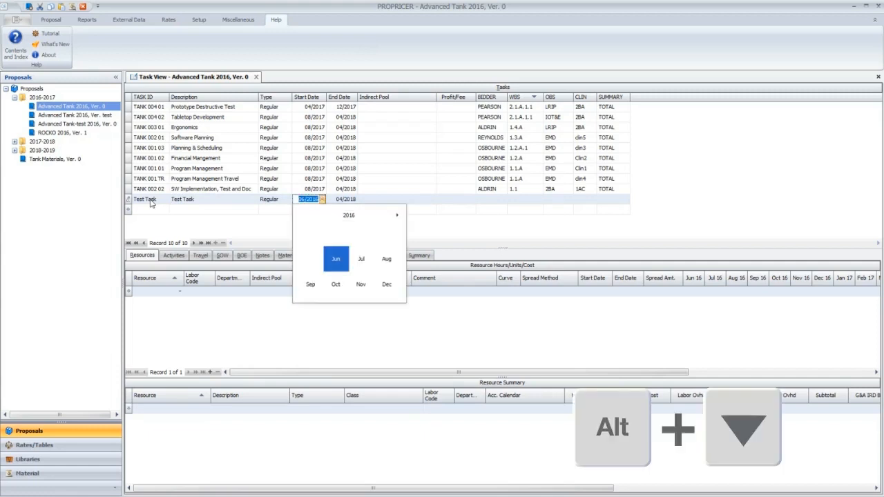
key("Right")
key("Right")
key("Down")
key("Left")
key("Left")
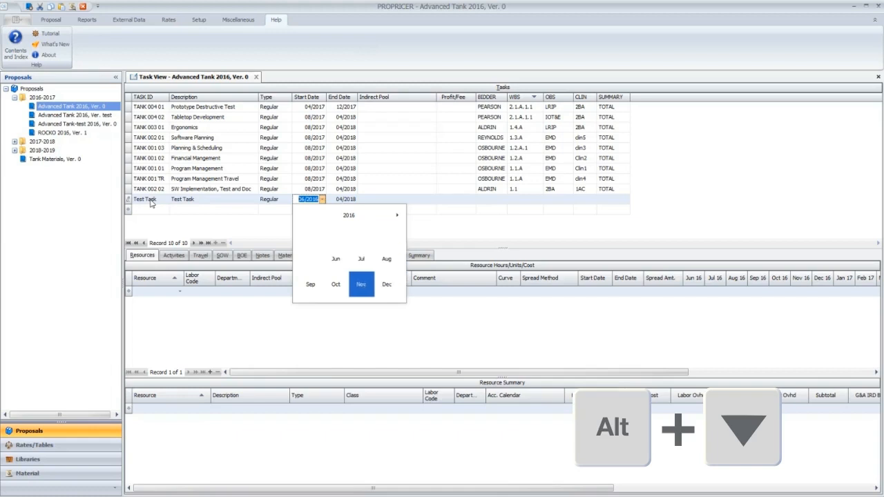
key("Right")
key("Right")
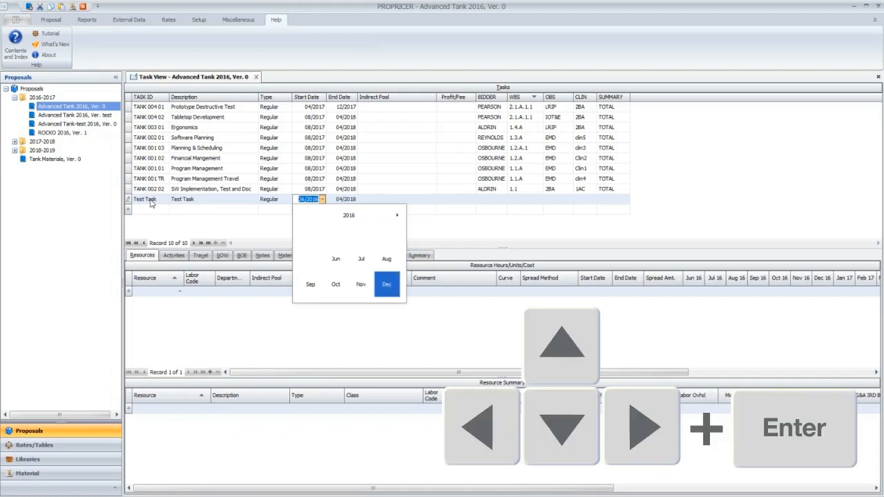
key("Return")
key("Tab")
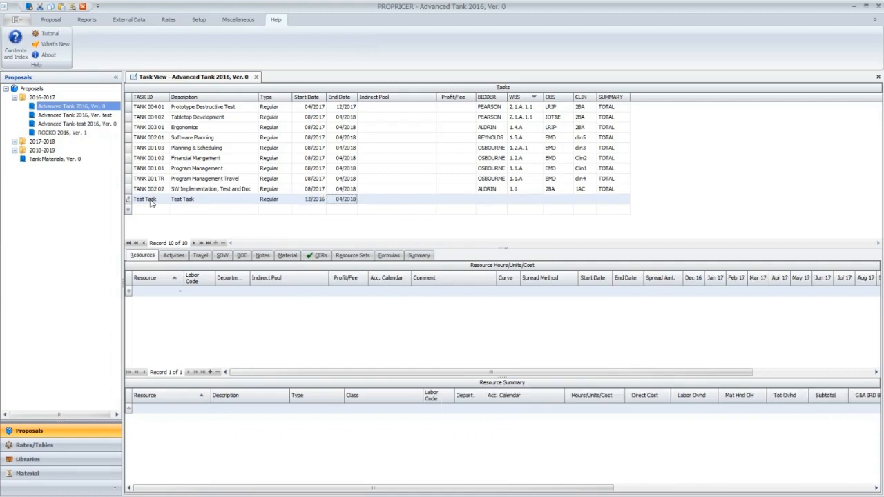
Leave Test Task's indirect pool, profit/fee, bidder and WBS blank, save the row and go to its Resources grid.
key("Tab")
key("Tab")
key("Tab")
key("F6")
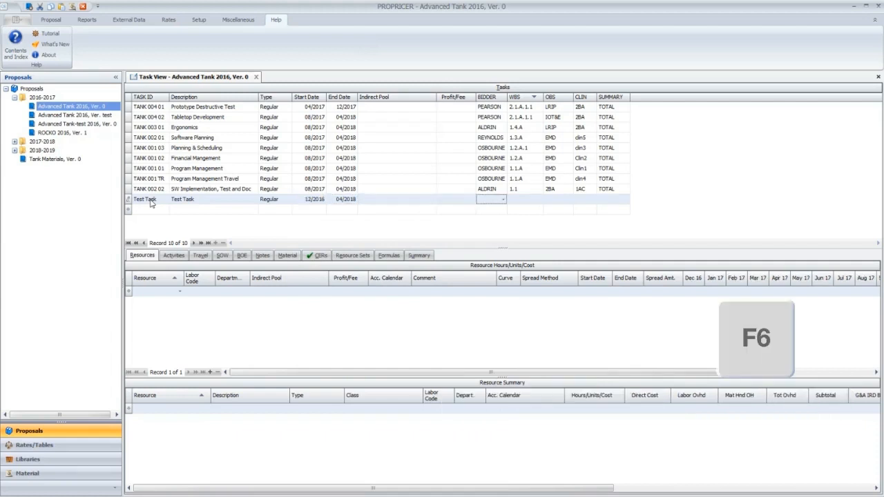
key("Tab")
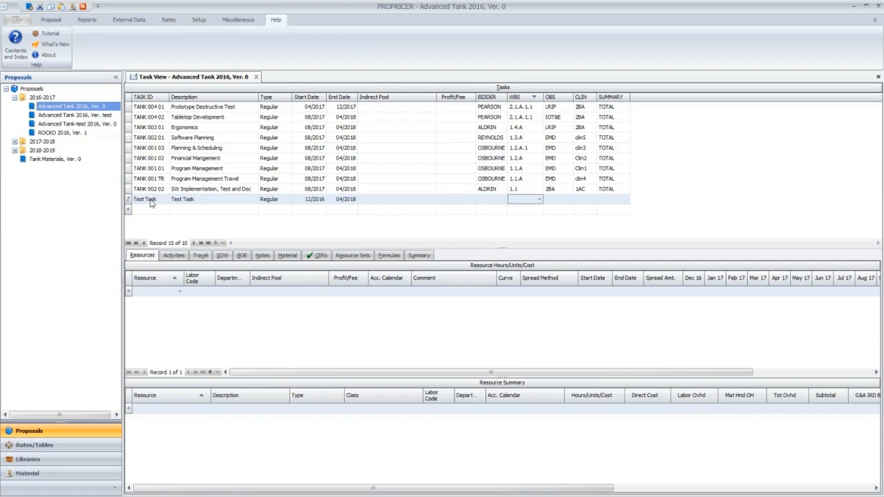
key("alt+Down")
key("Return")
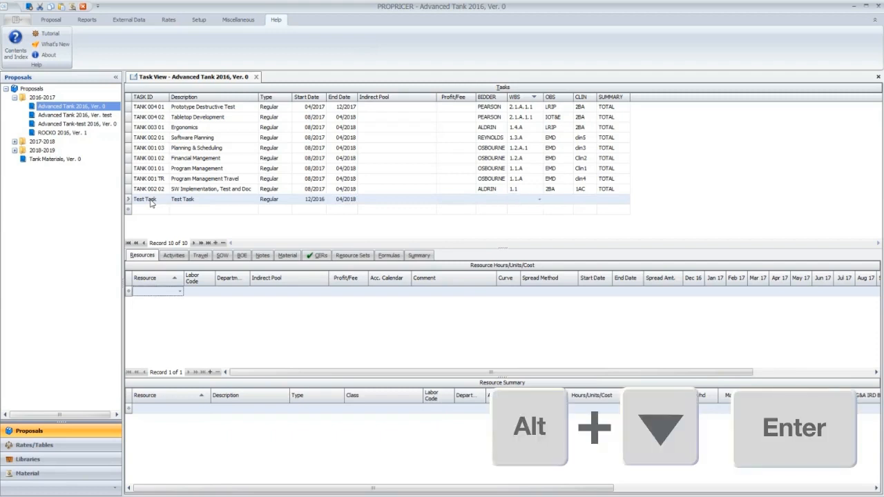
Enter the Assembly resource for Test Task with a spread amount of 1,000.
key("alt+Down")
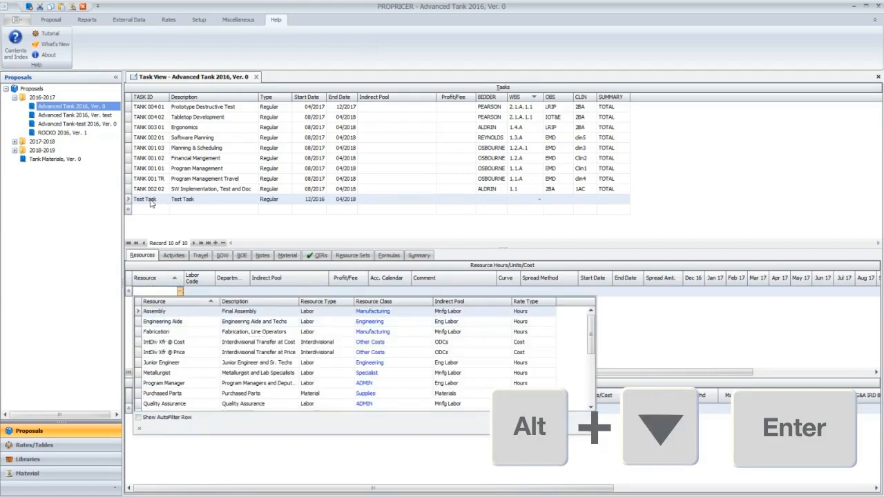
key("Return")
key("Tab")
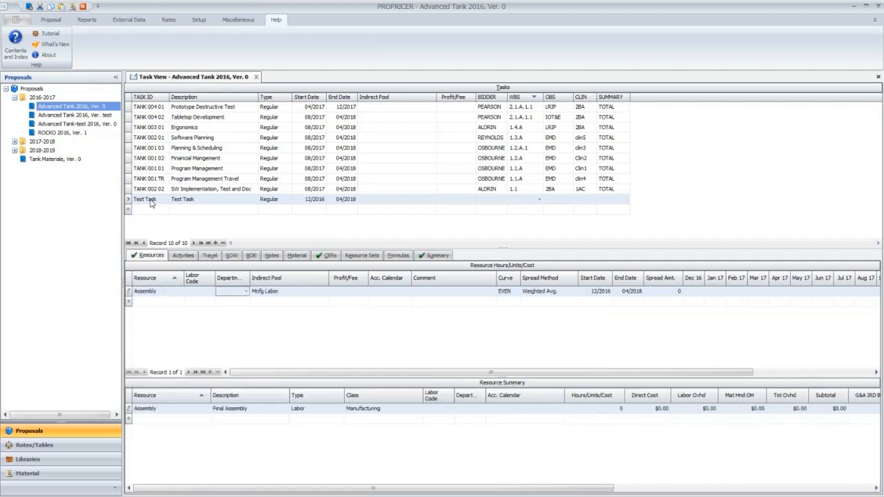
key("Tab")
key("Tab")
key("Tab")
key("Tab")
key("Tab")
key("Tab")
key("Tab")
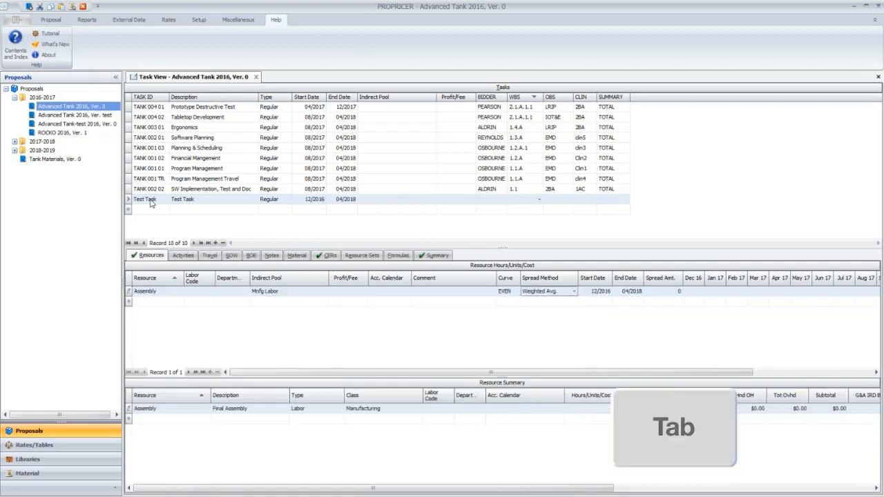
key("Tab")
type("100")
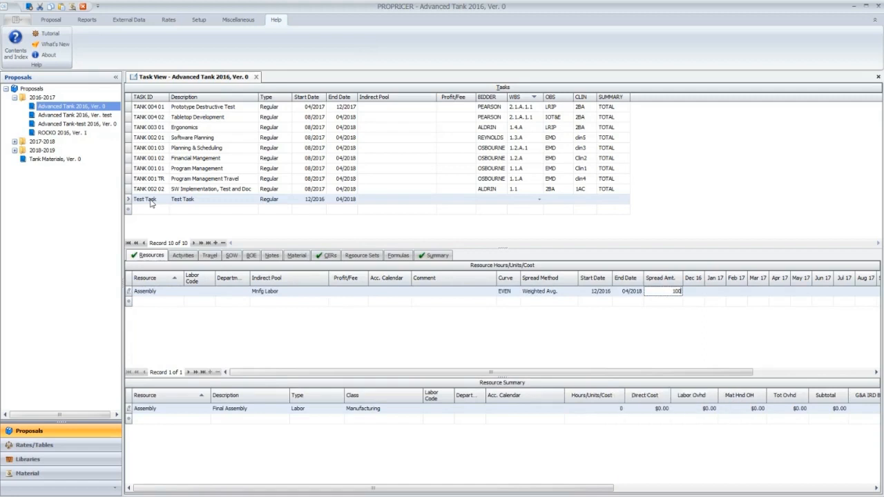
key("Tab")
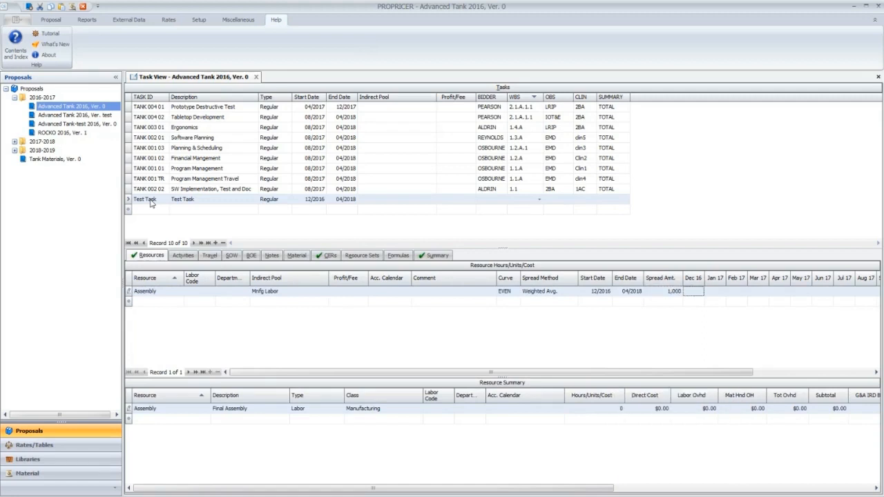
Return to the start of the unsaved Assembly resource row and discard the entry.
key("shift+Tab")
key("shift+Tab")
key("shift+Tab")
key("shift+Tab")
key("shift+Tab")
key("shift+Tab")
key("shift+Tab")
key("shift+Tab")
key("shift+Tab")
key("shift+Tab")
key("shift+Tab")
key("shift+Tab")
key("Escape")
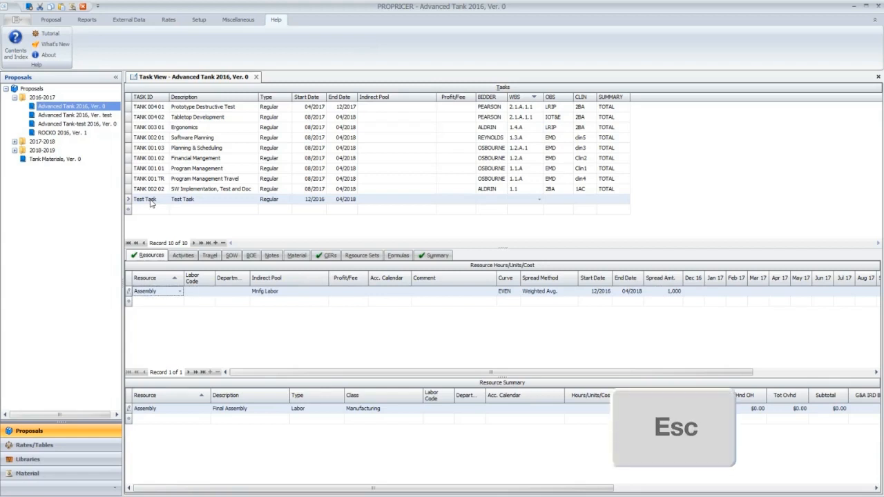
key("Escape")
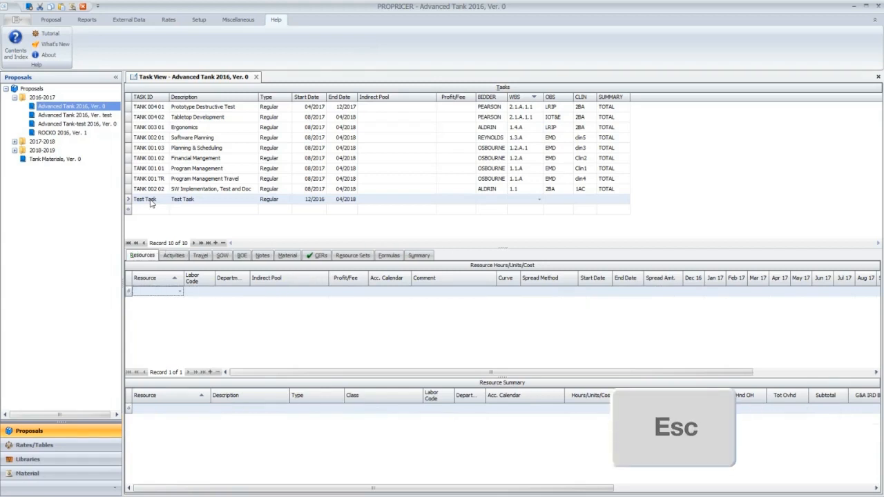
Choose Assembly from the resource list for Test Task, keeping its default indirect pool.
key("alt+Down")
key("Down")
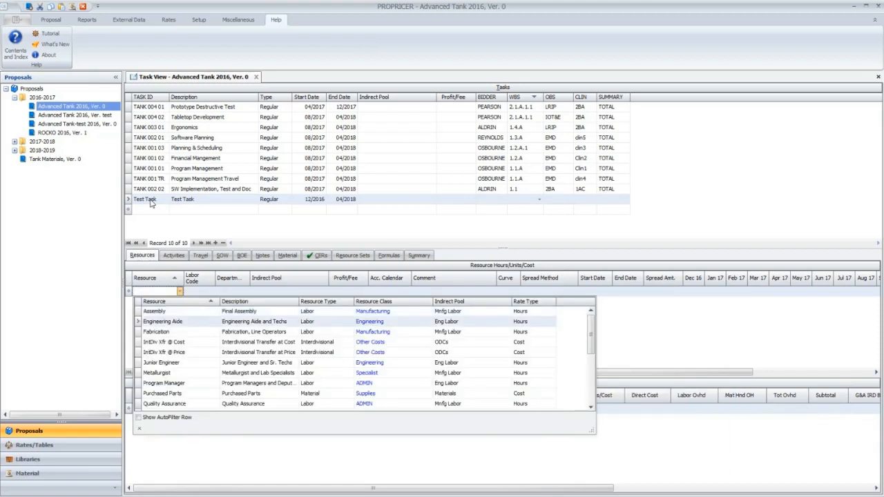
key("Up")
key("Tab")
key("Tab")
key("Tab")
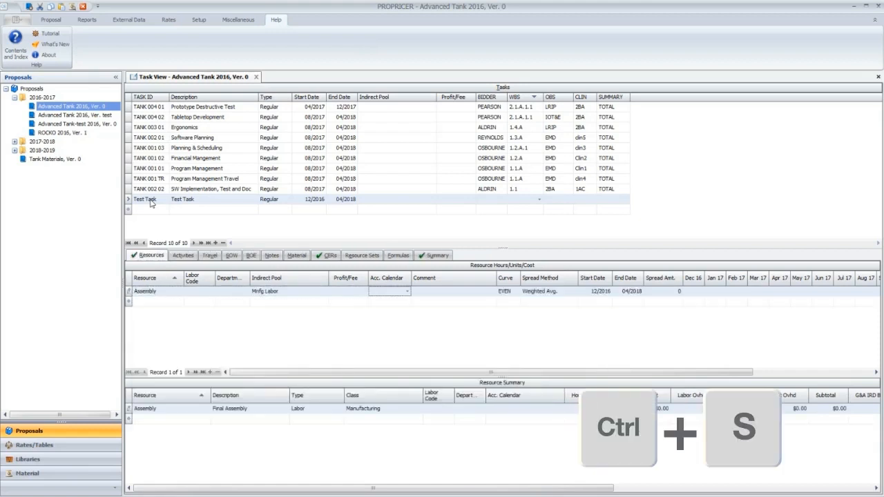
Set the Assembly resource's spread amount to 10,000 and save the resource row.
key("Tab")
key("Tab")
key("Tab")
key("Tab")
key("Tab")
key("Tab")
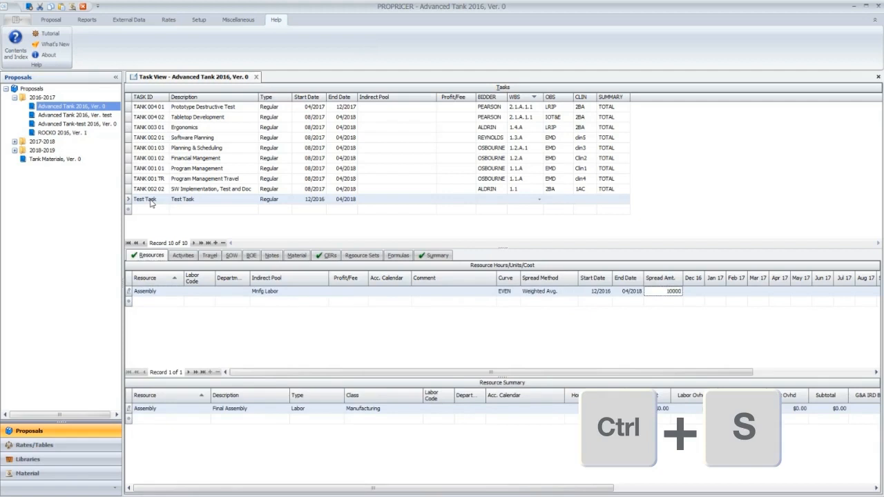
key("ctrl+d")
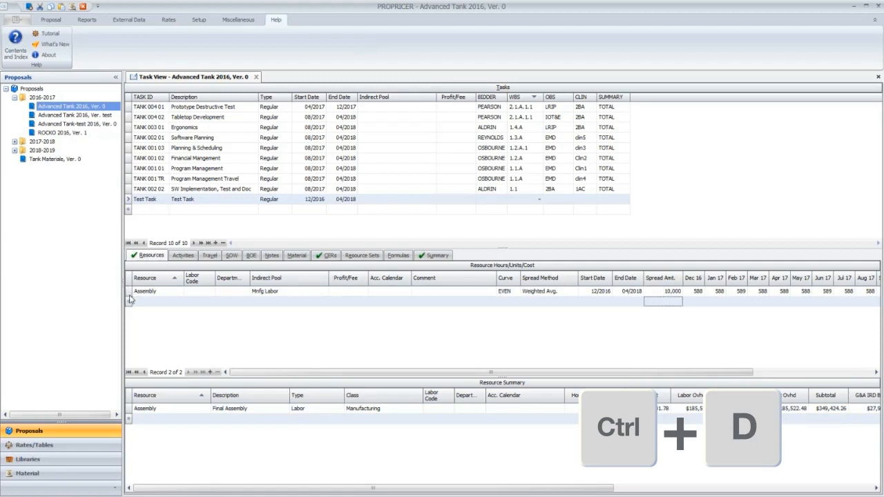
Toggle the resource values between hours and equivalent heads, leaving the grid on equivalent heads.
key("ctrl+d")
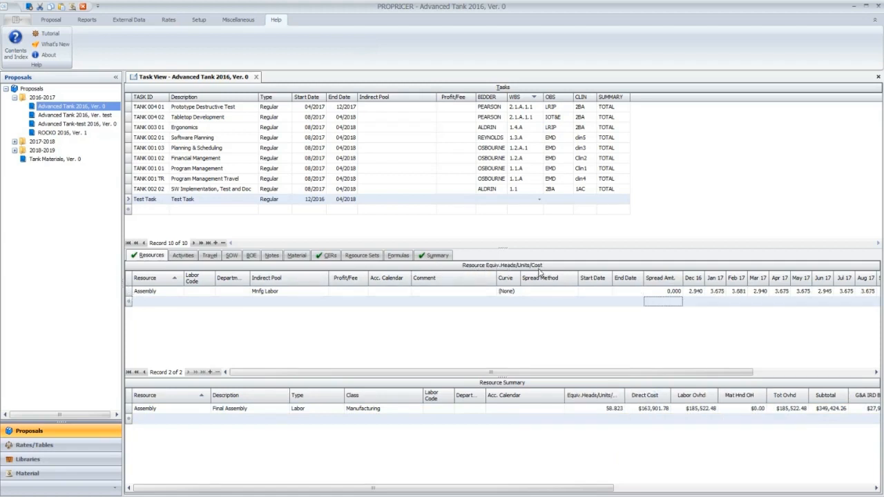
key("ctrl+d")
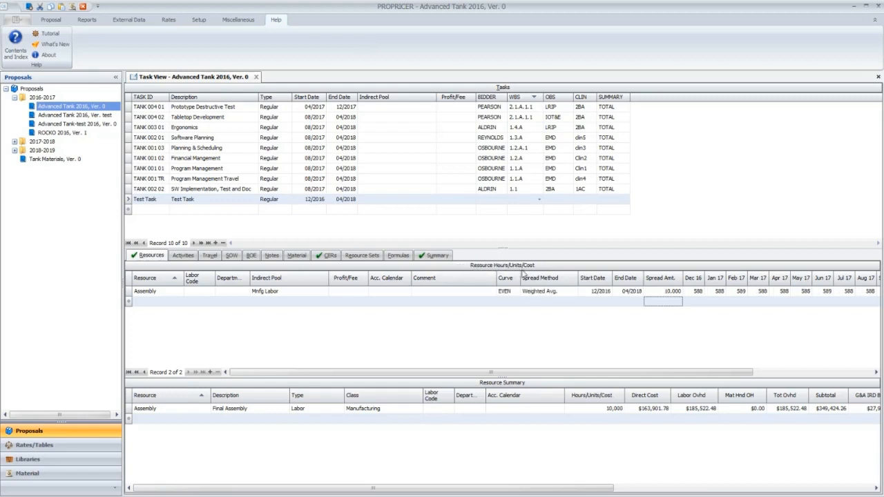
key("ctrl+c")
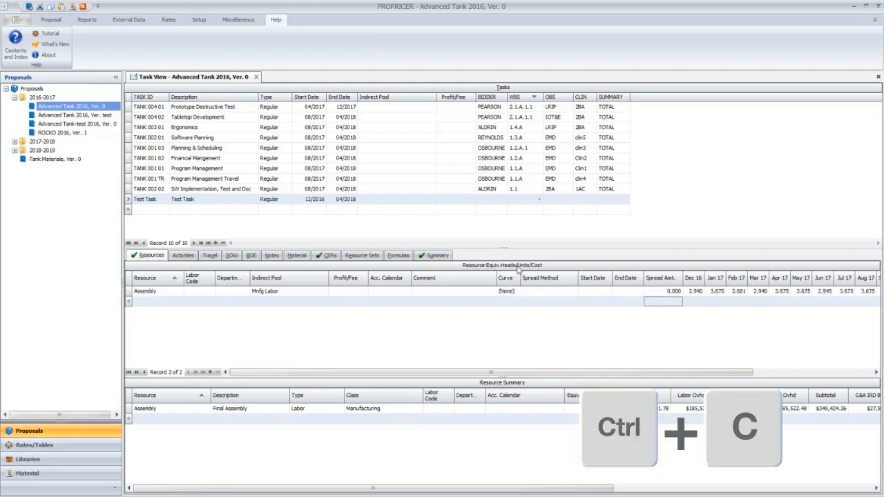
key("ctrl+v")
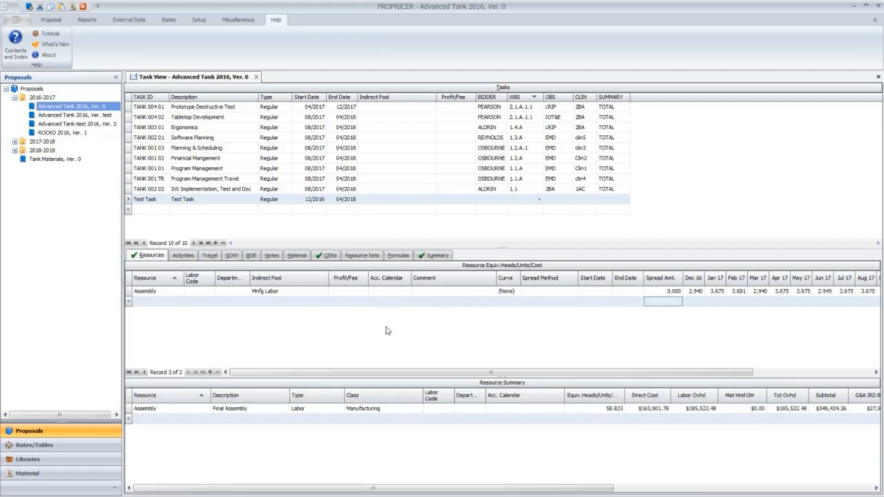
Open the help window, reposition it and close it.
key("F1")
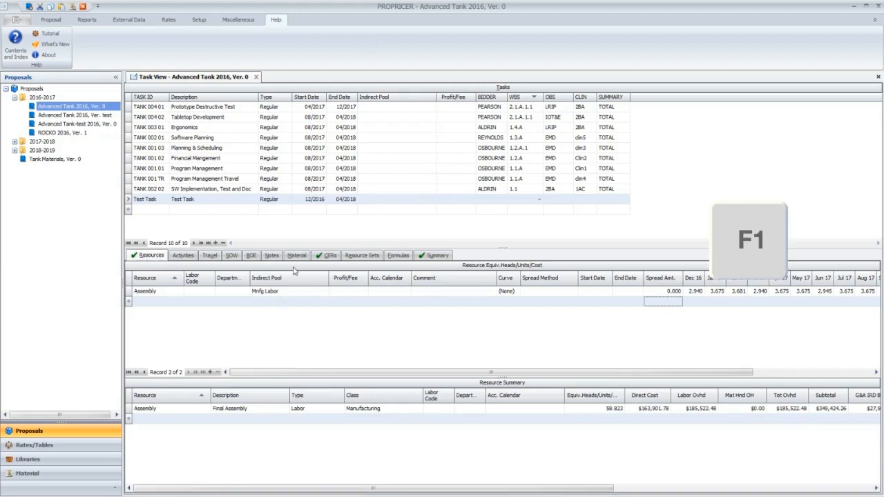
left_click_drag(214, 168, 360, 173)
left_click(438, 59)
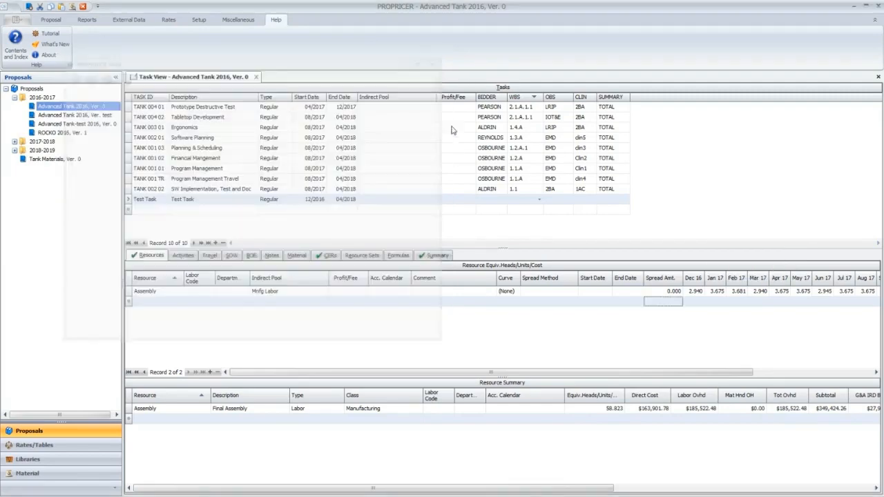